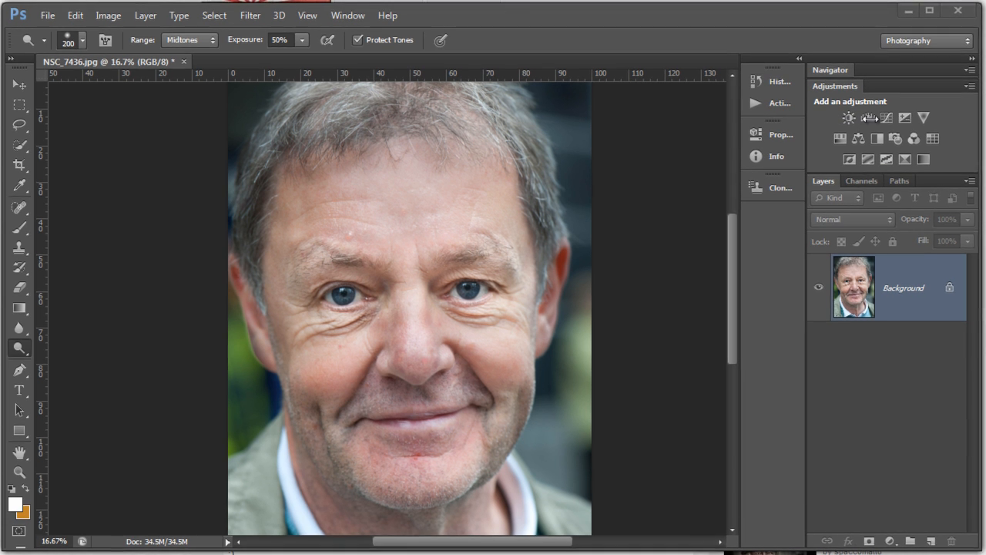
# Add a Levels adjustment layer and set its black input level to 45
pyautogui.click(869, 119)
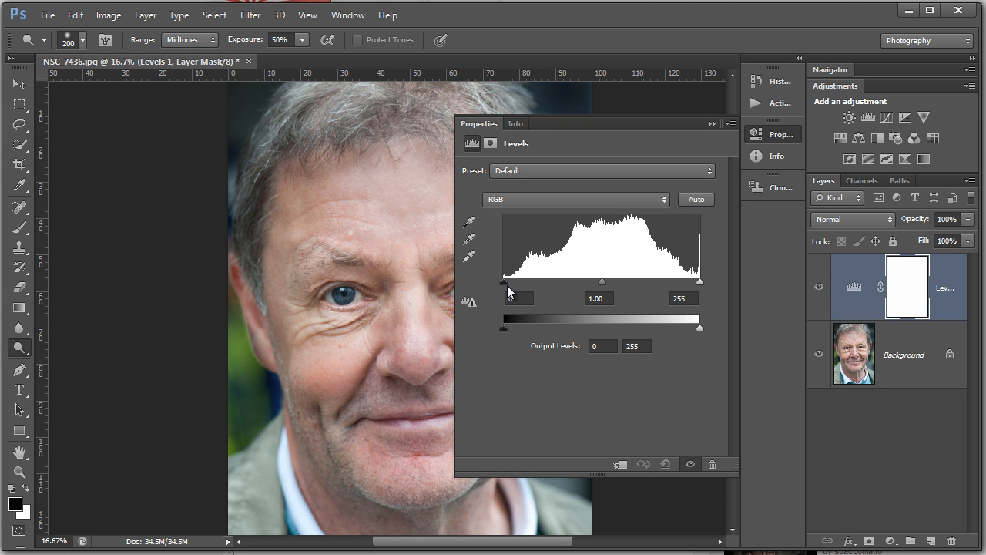
pyautogui.moveTo(507, 283); pyautogui.dragTo(538, 290)
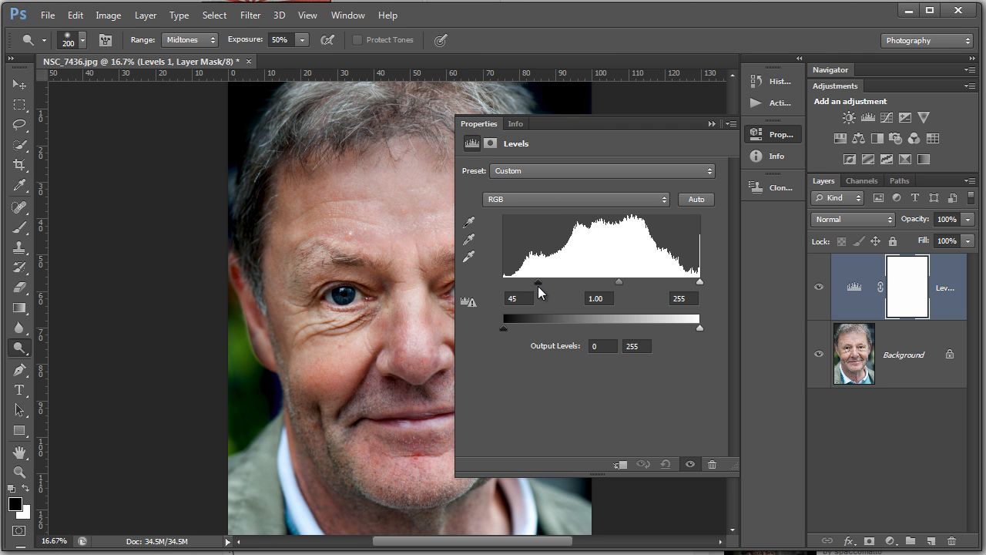
pyautogui.click(710, 125)
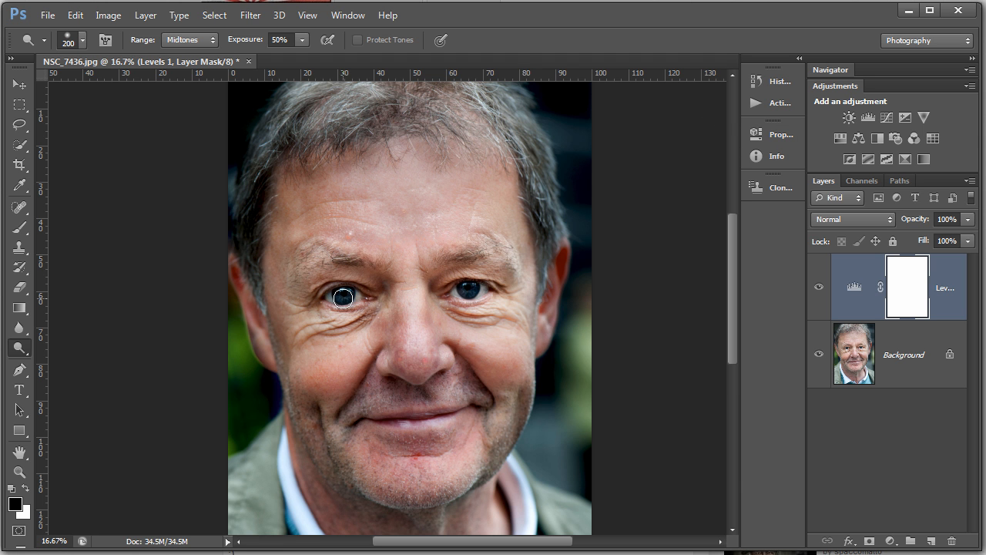
# Paint black over both irises on the Levels layer mask with the Brush tool at 30% opacity
pyautogui.click(19, 226)
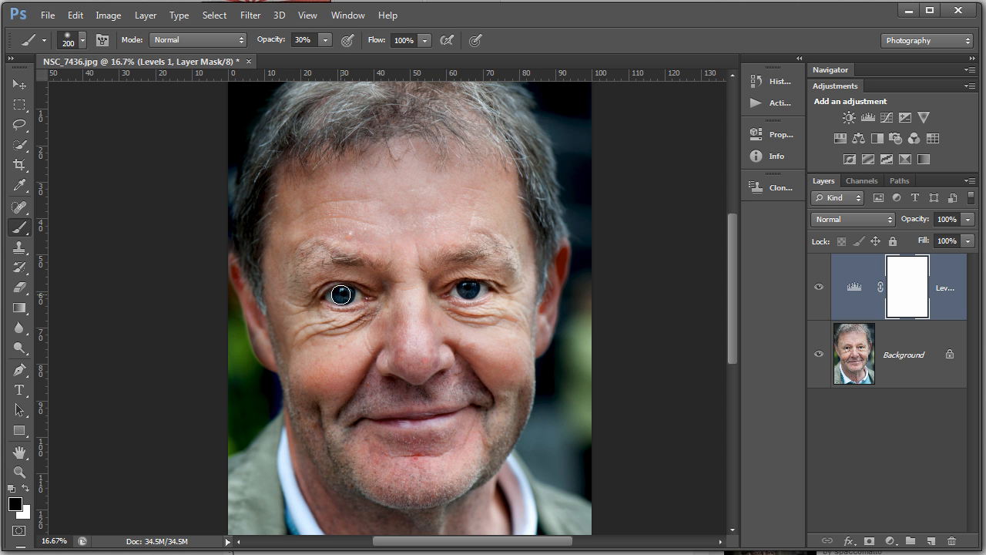
pyautogui.click(343, 295)
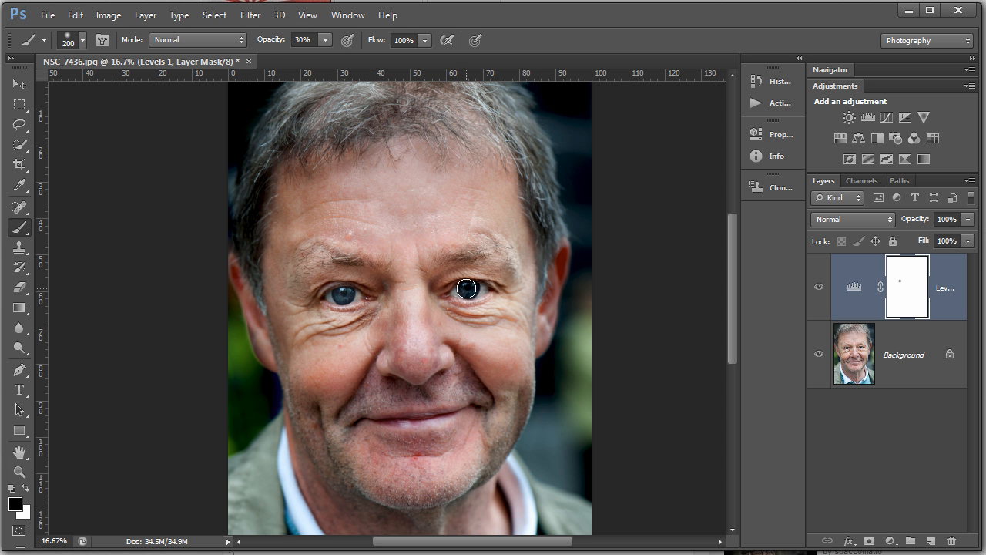
pyautogui.click(468, 288)
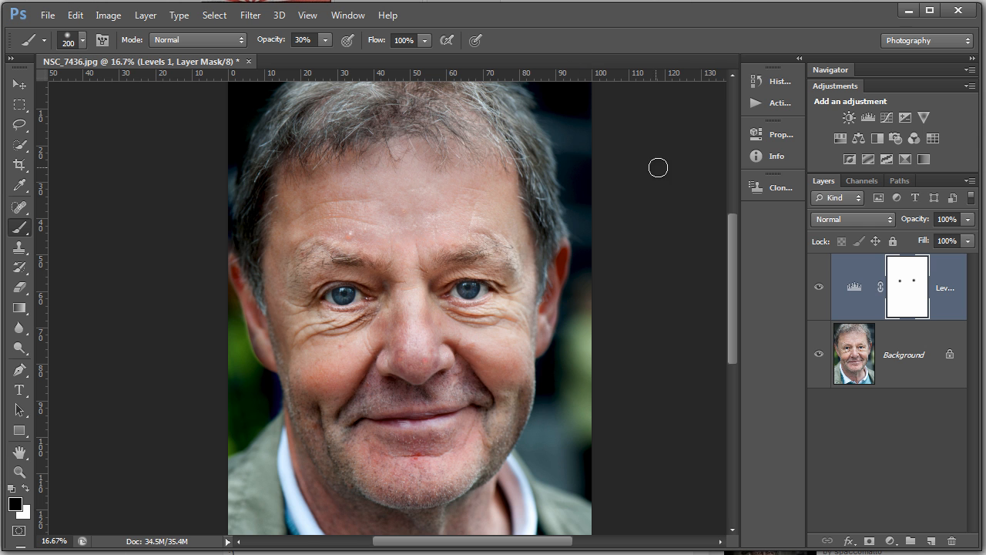
# Add a Hue/Saturation adjustment layer, setting Master saturation to -30 and adjusting the saturation of the Yellows
pyautogui.click(841, 138)
pyautogui.moveTo(589, 258); pyautogui.dragTo(549, 266)
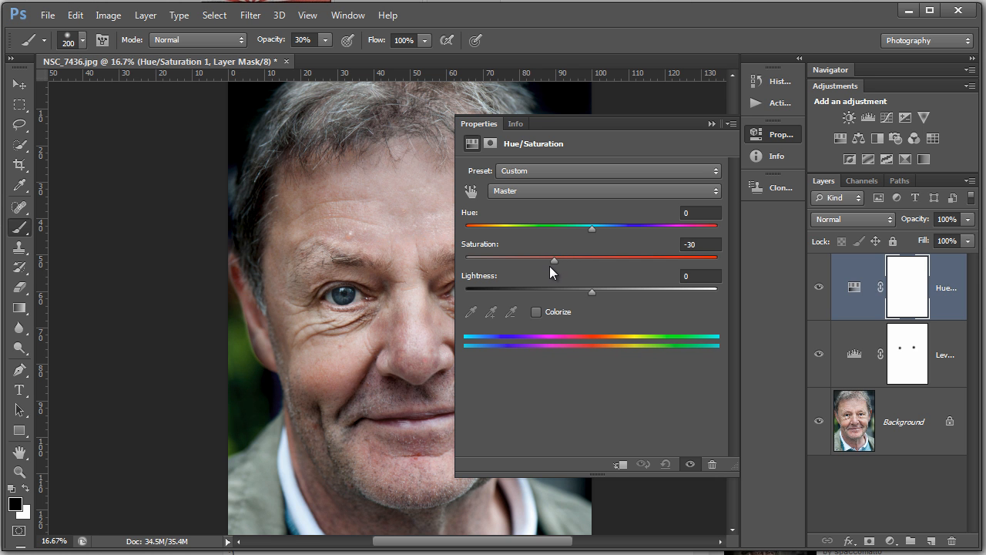
pyautogui.click(720, 197)
pyautogui.click(678, 226)
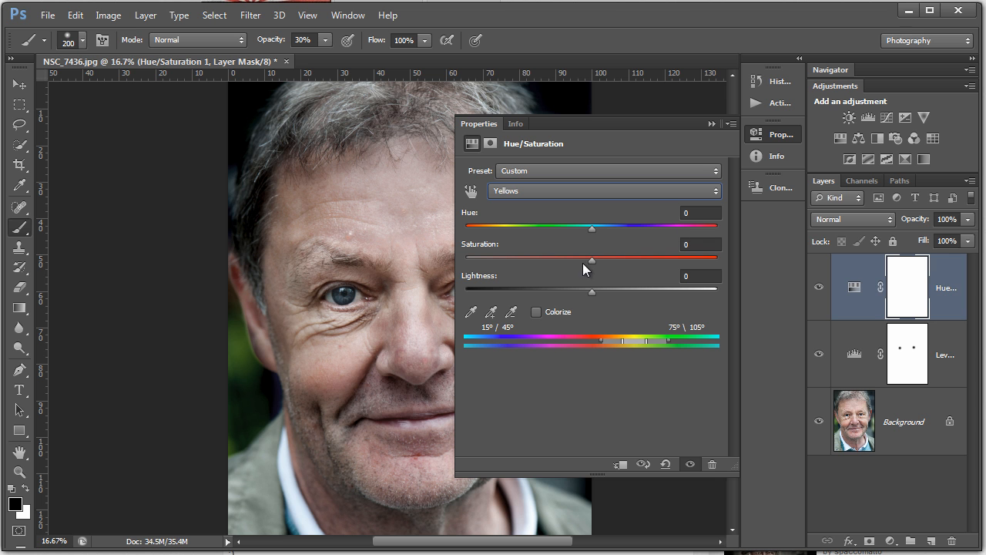
pyautogui.moveTo(590, 259)
pyautogui.mouseDown()
pyautogui.moveTo(640, 262)
pyautogui.moveTo(576, 259)
pyautogui.moveTo(652, 262)
pyautogui.moveTo(589, 262)
pyautogui.mouseUp()
pyautogui.click(710, 125)
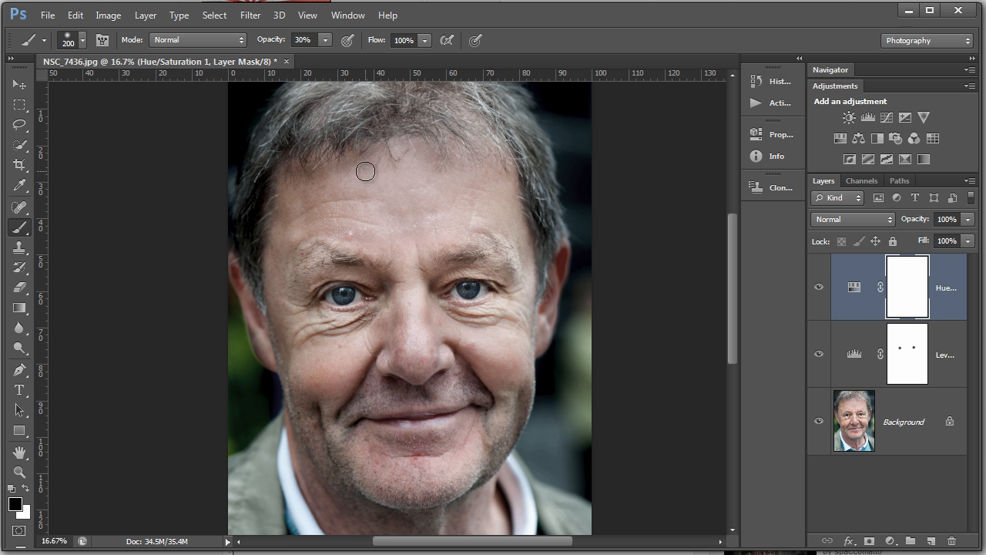
# Add a Curves adjustment layer with an RGB S-curve: a fixed midpoint, input 200 to output 216, and input 62 to output 47
pyautogui.click(885, 117)
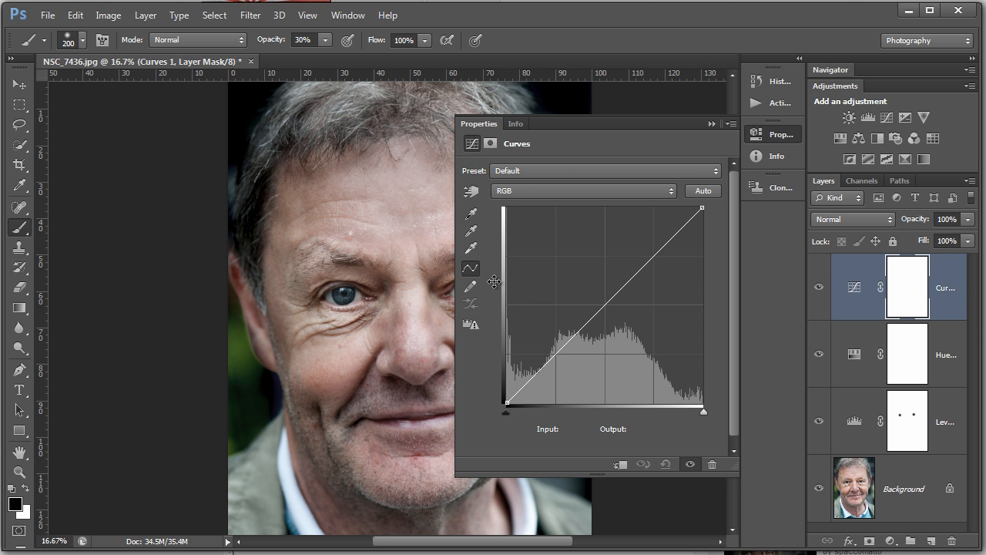
pyautogui.click(605, 305)
pyautogui.moveTo(661, 249); pyautogui.dragTo(660, 238)
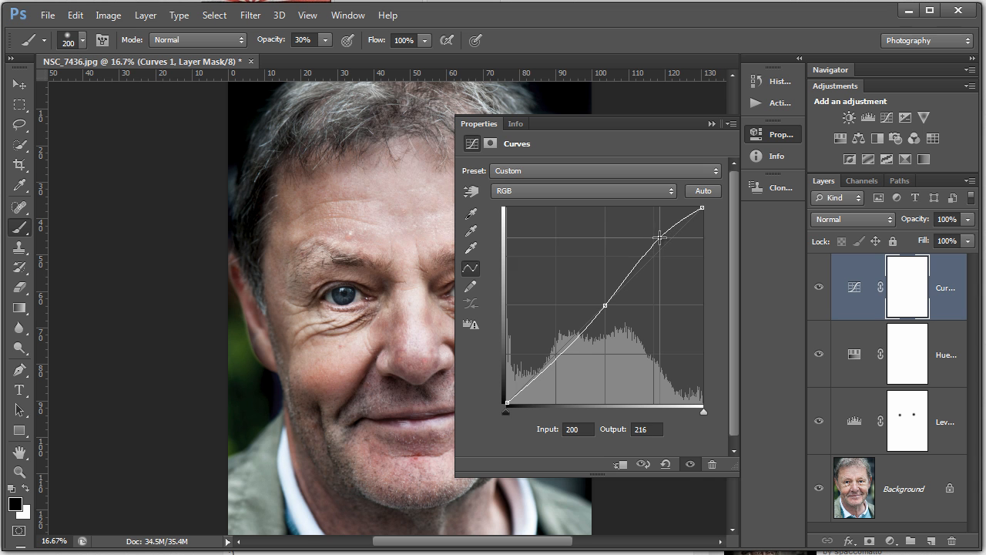
pyautogui.moveTo(554, 355); pyautogui.dragTo(555, 366)
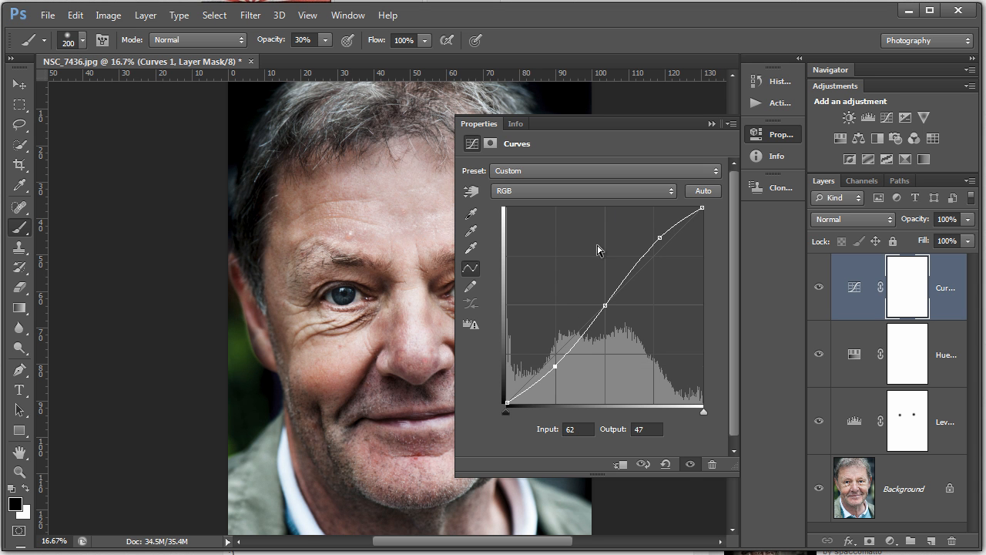
# Pull the midpoint of the Blue channel curve slightly down to warm the portrait
pyautogui.click(669, 192)
pyautogui.click(609, 246)
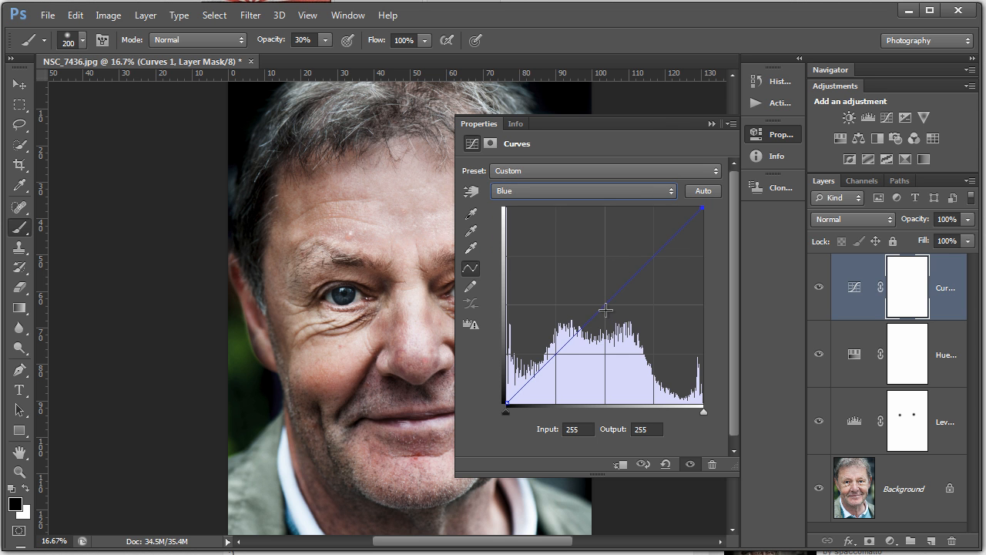
pyautogui.moveTo(605, 305); pyautogui.dragTo(609, 306)
pyautogui.click(713, 122)
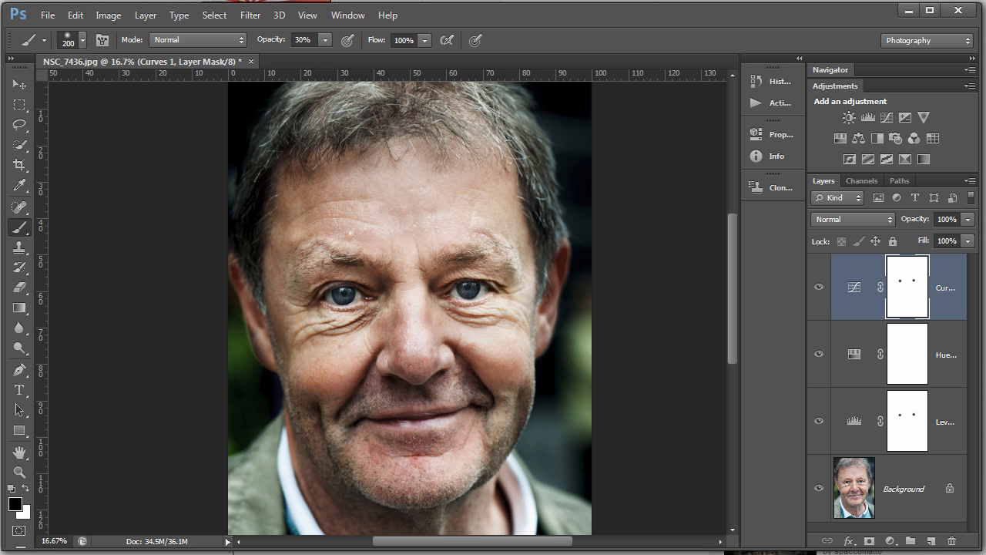
# Brighten the irises with the Dodge tool, using the Midtones range at 50% exposure
pyautogui.click(23, 348)
pyautogui.rightClick(26, 351)
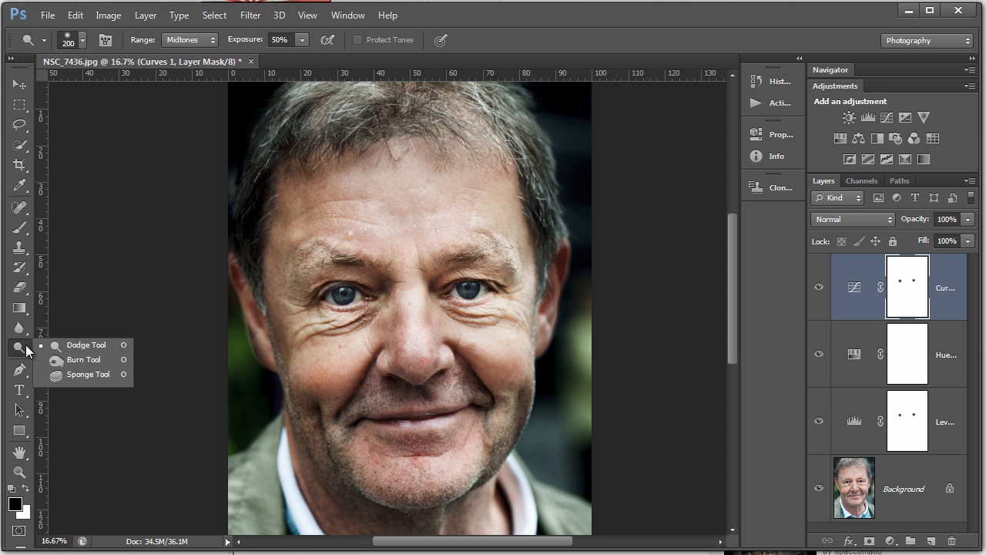
pyautogui.click(87, 350)
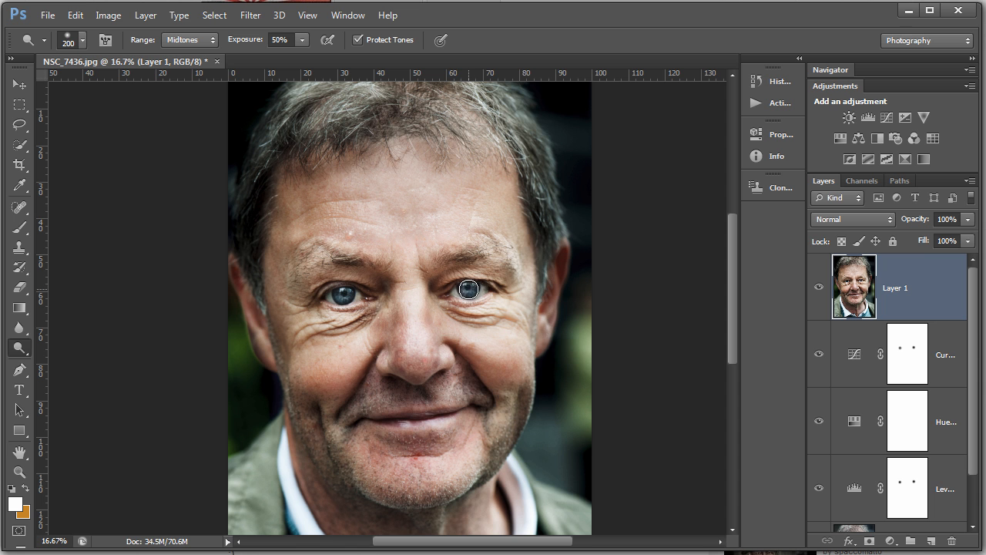
pyautogui.click(342, 294)
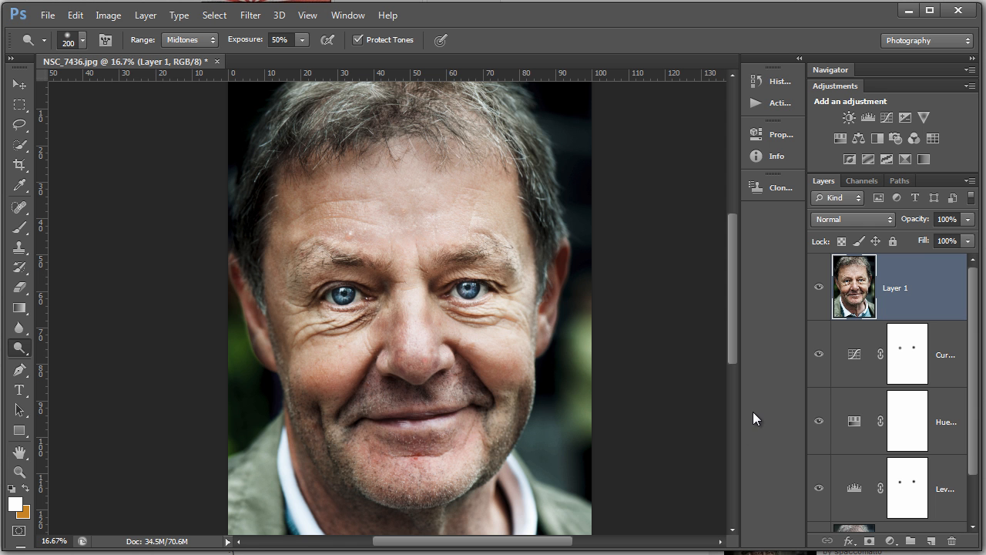
# Stamp all visible layers into a new top layer and apply a High Pass filter with a 4.2-pixel radius
pyautogui.hotkey('ctrl', 'shift', 'alt', 'e')
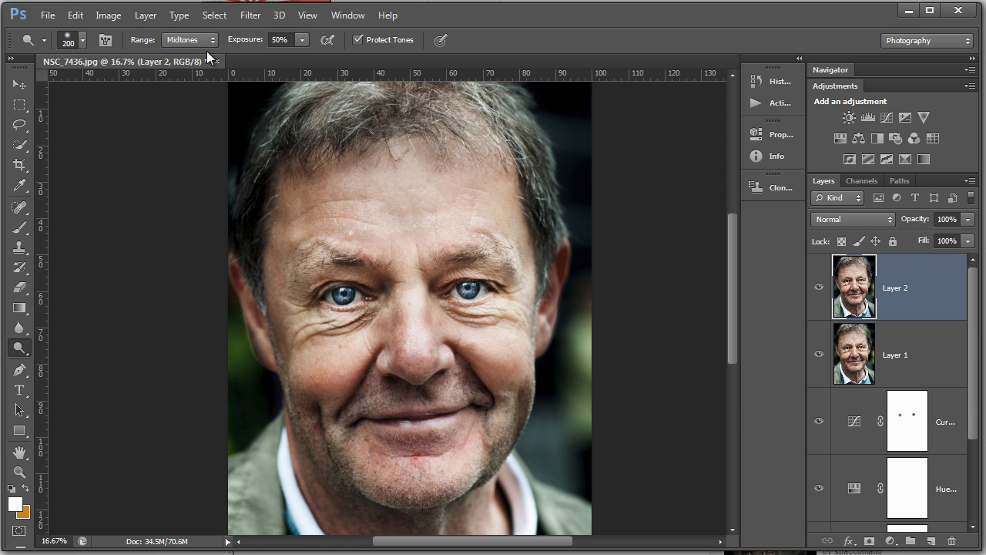
pyautogui.click(252, 15)
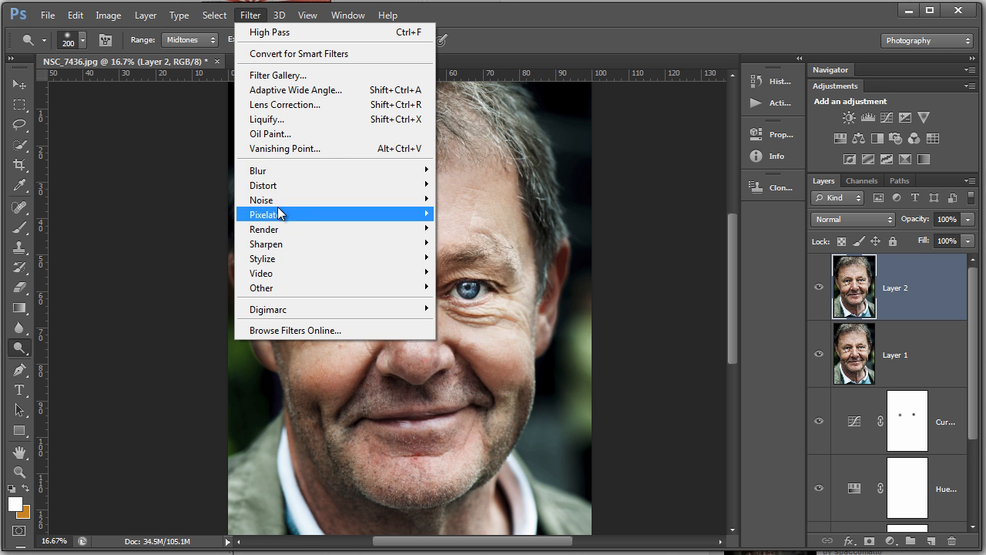
pyautogui.moveTo(420, 291)
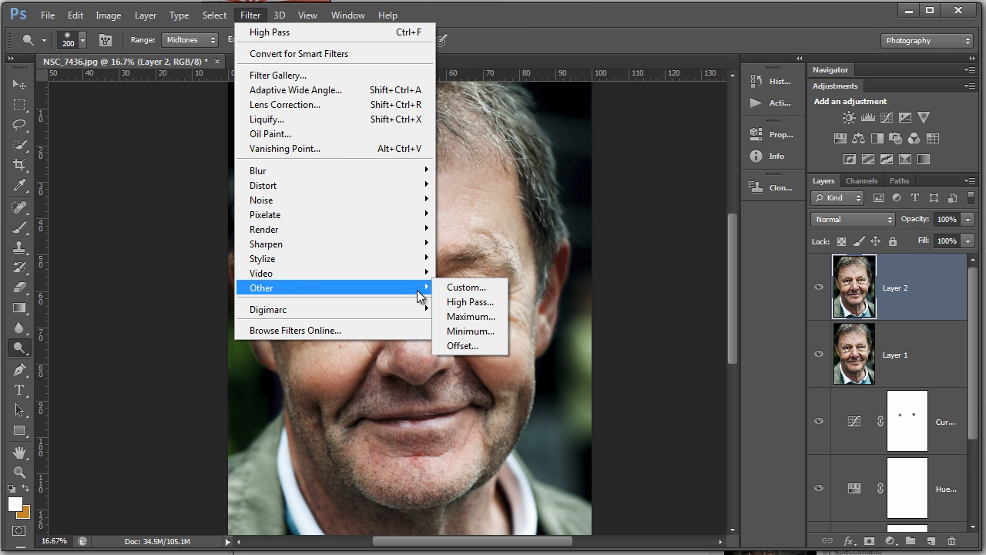
pyautogui.click(466, 302)
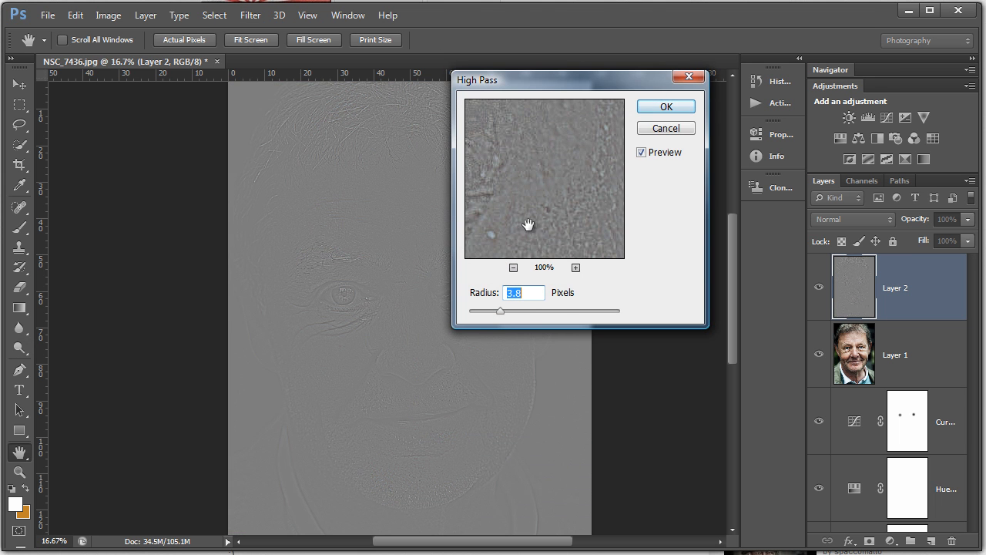
pyautogui.moveTo(501, 311)
pyautogui.mouseDown()
pyautogui.moveTo(521, 317)
pyautogui.moveTo(498, 318)
pyautogui.moveTo(506, 319)
pyautogui.mouseUp()
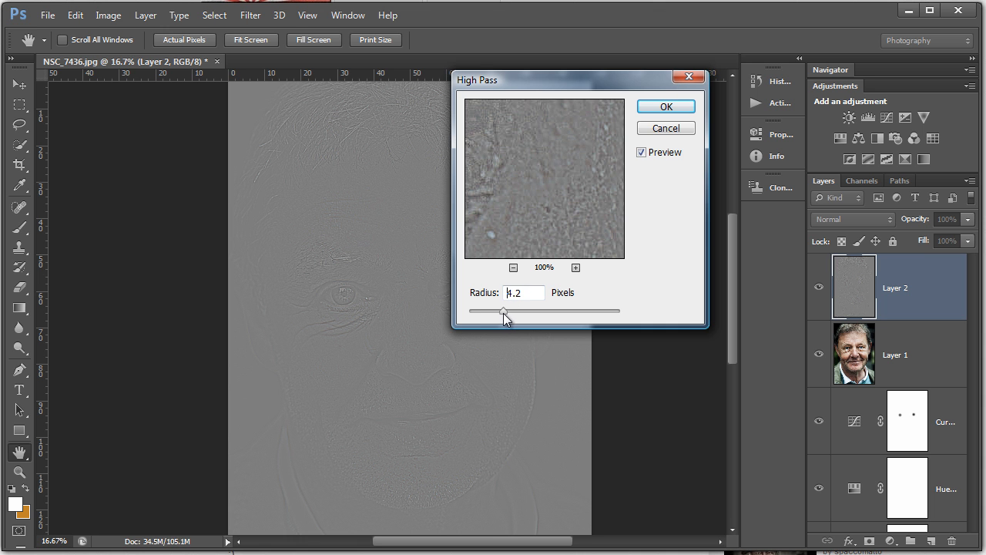
pyautogui.click(666, 107)
pyautogui.press('o')
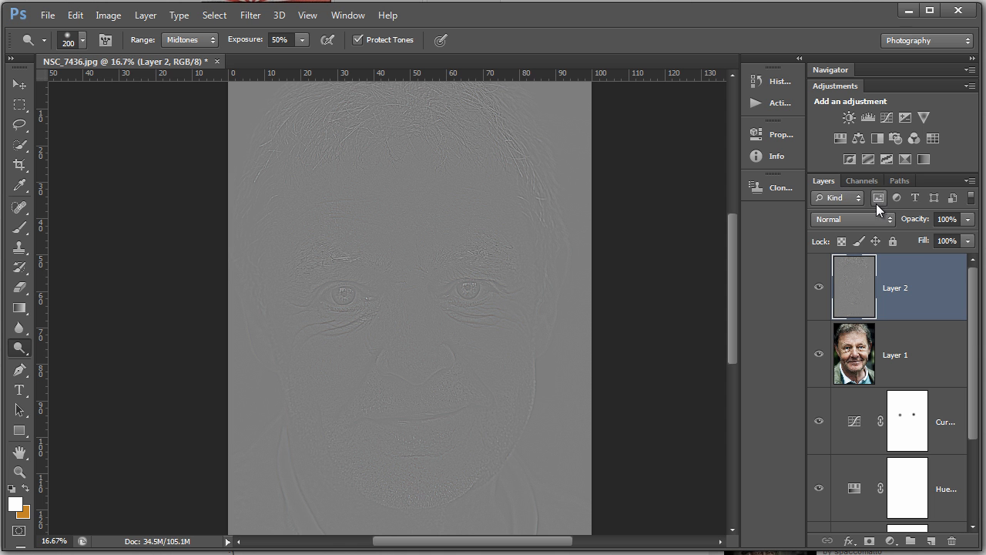
# Set the High Pass layer's blend mode to Hard Light and toggle its visibility to compare the sharpening
pyautogui.click(891, 221)
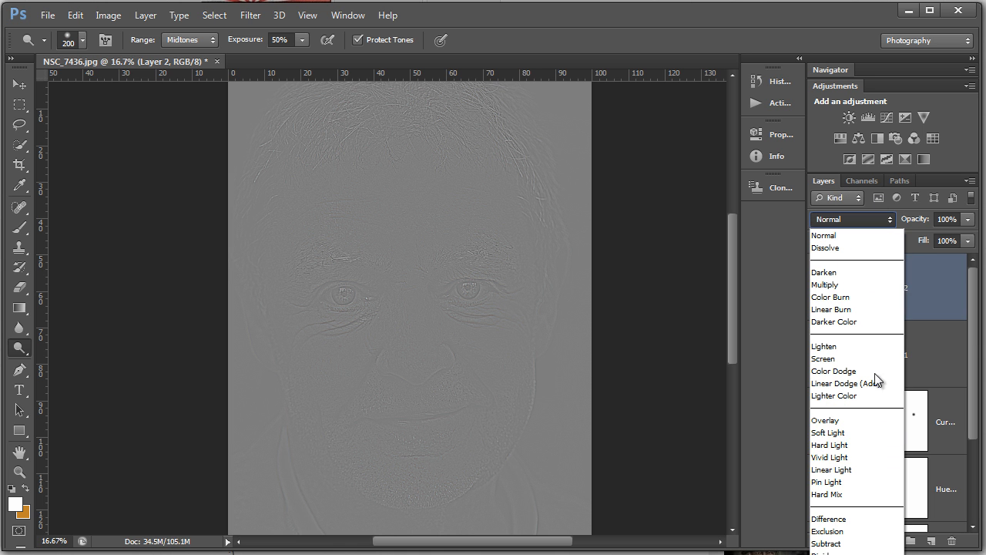
pyautogui.click(832, 445)
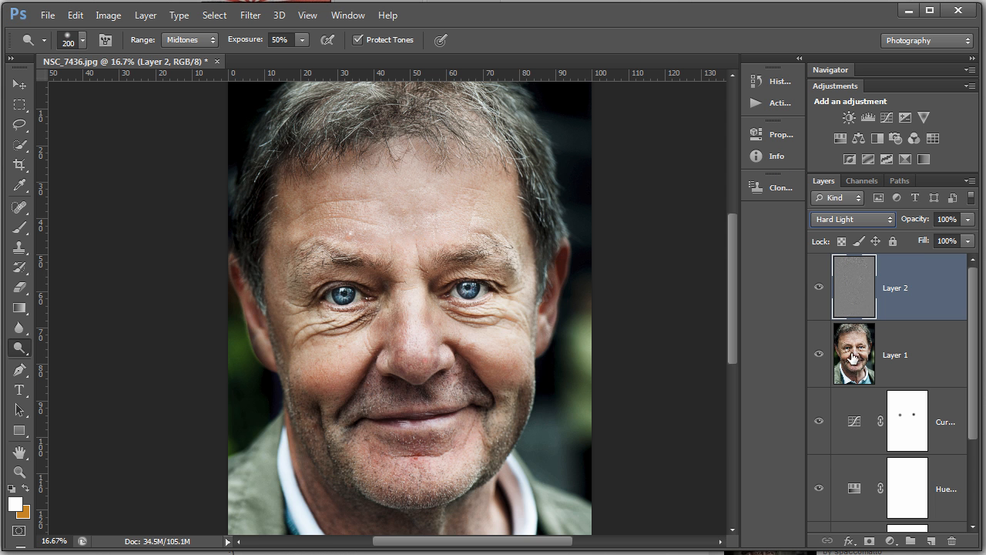
pyautogui.click(819, 287)
pyautogui.click(819, 287)
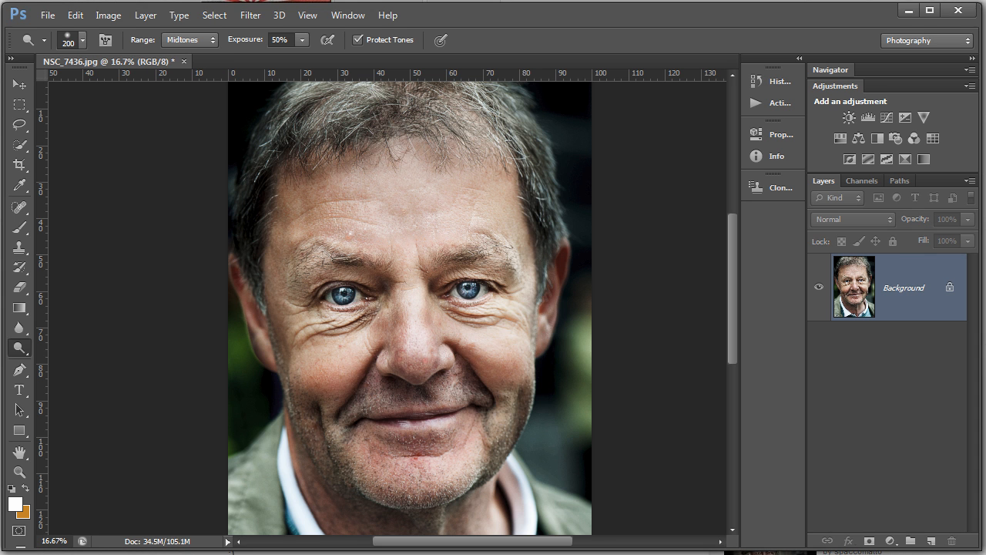
# Burn the wrinkles under both eyes, the smile lines and the cheeks using the Shadows range at 50% exposure
pyautogui.click(25, 351)
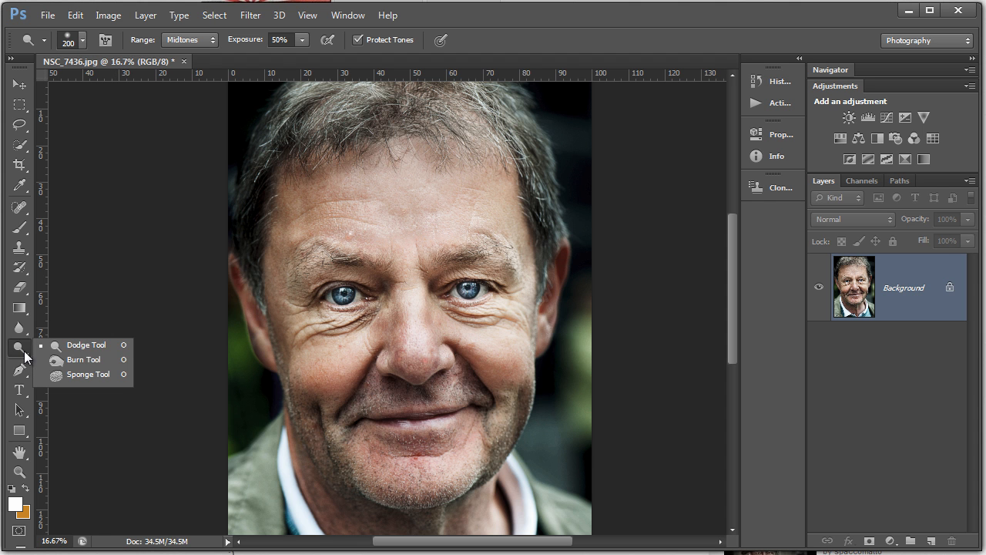
pyautogui.click(57, 356)
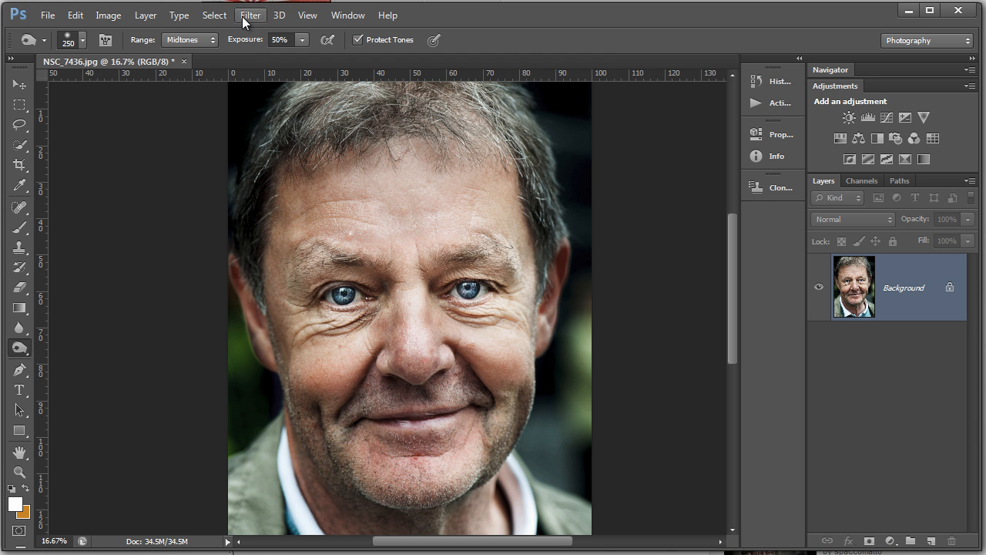
pyautogui.click(212, 41)
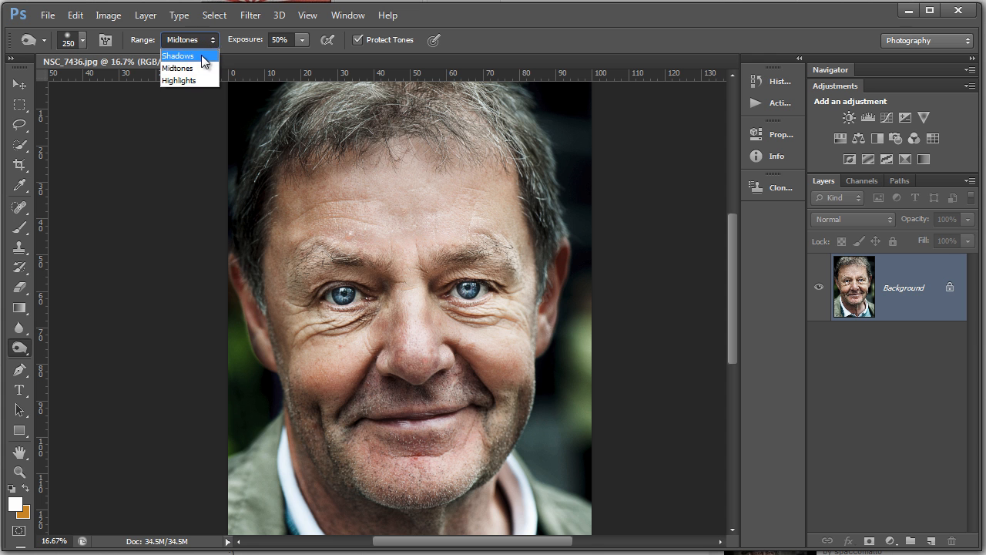
pyautogui.click(201, 53)
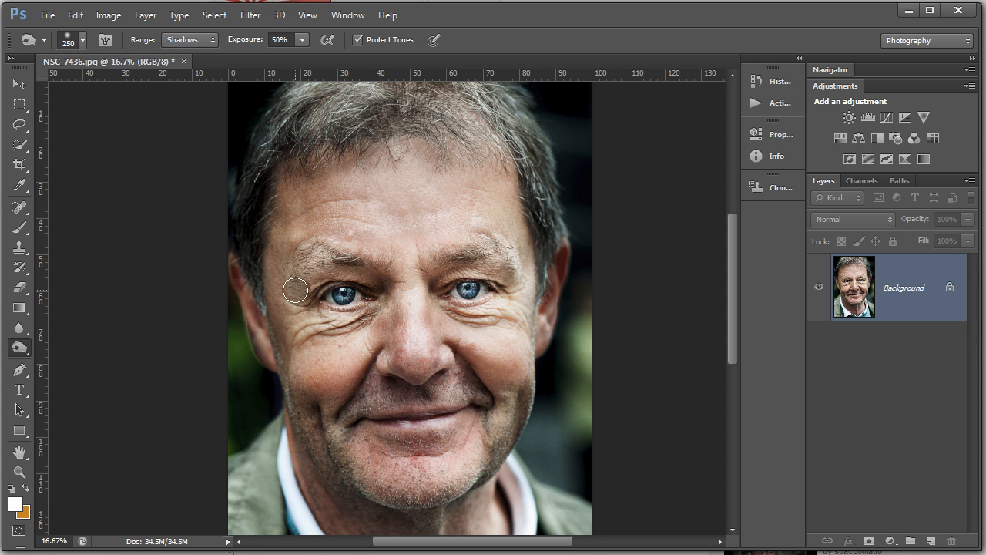
pyautogui.moveTo(463, 316)
pyautogui.mouseDown()
pyautogui.moveTo(498, 322)
pyautogui.moveTo(467, 327)
pyautogui.mouseUp()
pyautogui.moveTo(359, 322); pyautogui.dragTo(285, 339)
pyautogui.moveTo(363, 420); pyautogui.dragTo(374, 404)
pyautogui.moveTo(374, 353); pyautogui.dragTo(337, 426)
pyautogui.moveTo(449, 358)
pyautogui.mouseDown()
pyautogui.moveTo(515, 422)
pyautogui.moveTo(503, 445)
pyautogui.mouseUp()
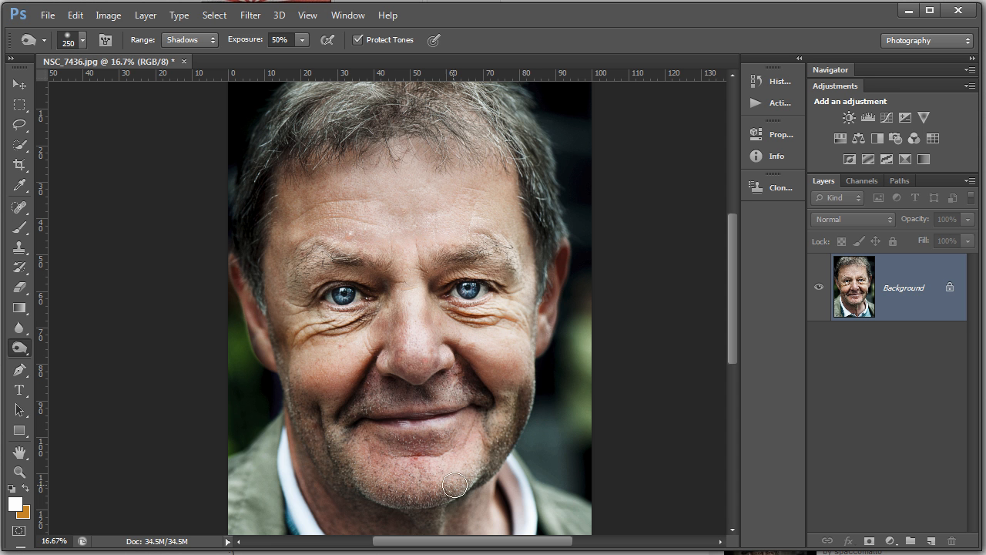
# Burn the shadows along the chin, the jawline and the upper neck
pyautogui.moveTo(458, 486); pyautogui.dragTo(383, 503)
pyautogui.moveTo(321, 435)
pyautogui.mouseDown()
pyautogui.moveTo(354, 480)
pyautogui.moveTo(401, 500)
pyautogui.mouseUp()
pyautogui.moveTo(321, 487); pyautogui.dragTo(373, 505)
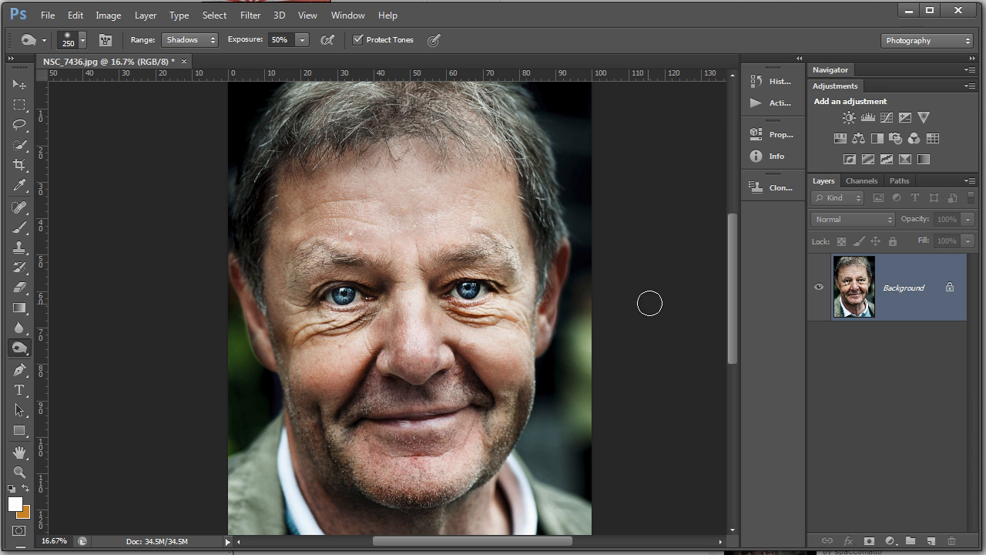
# Burn the shadows on both ears and on the forehead near the hairline at the temple
pyautogui.moveTo(562, 274); pyautogui.dragTo(545, 327)
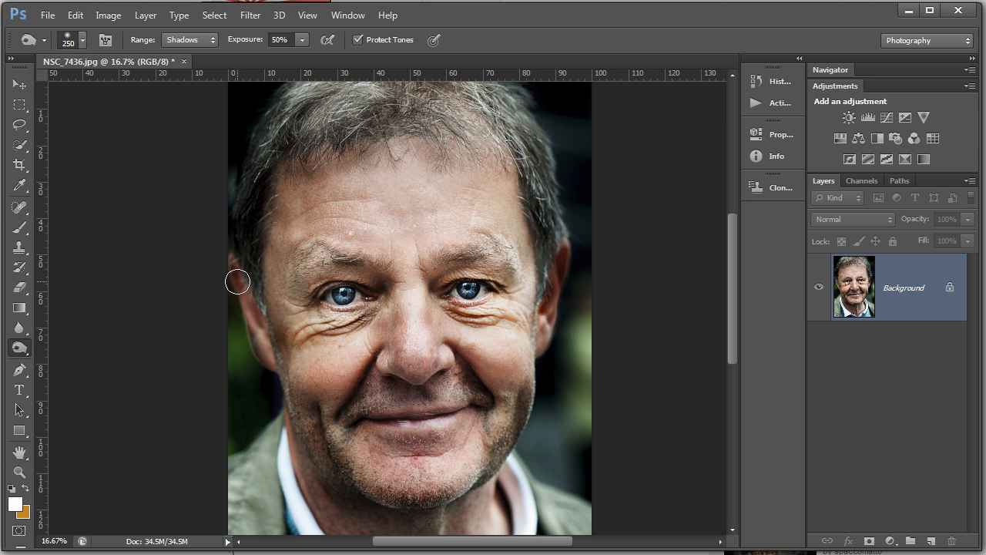
pyautogui.moveTo(238, 282); pyautogui.dragTo(263, 351)
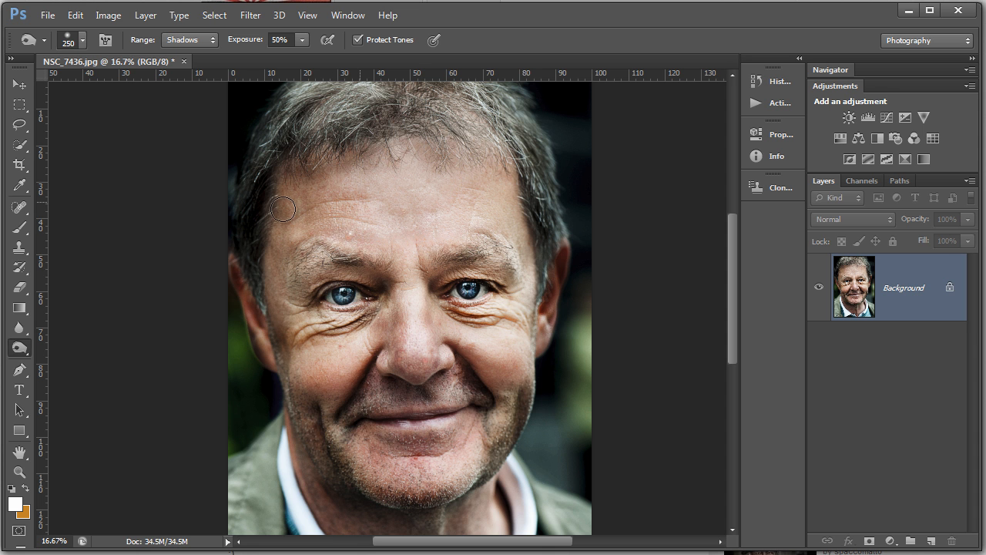
pyautogui.moveTo(285, 210); pyautogui.dragTo(323, 209)
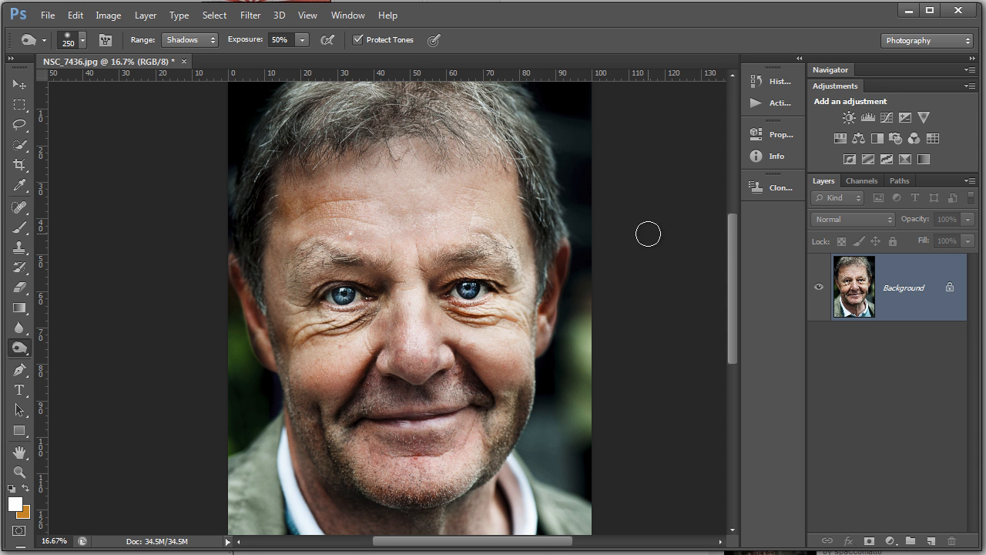
# Step back through the history to compare the burn strokes, and revert the portrait to the sixth listed Burn Tool state
pyautogui.click(794, 88)
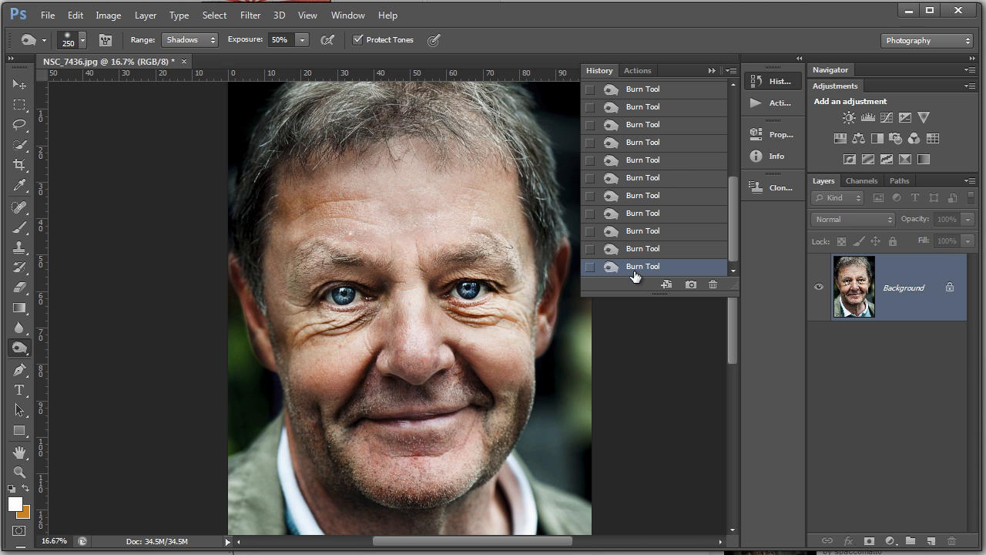
pyautogui.click(668, 90)
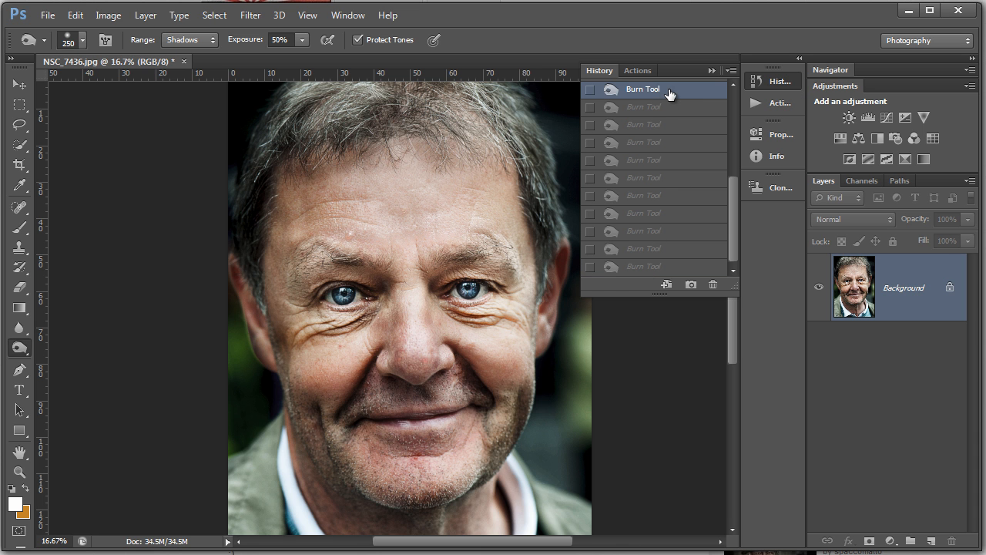
pyautogui.moveTo(734, 212); pyautogui.dragTo(735, 114)
pyautogui.click(674, 121)
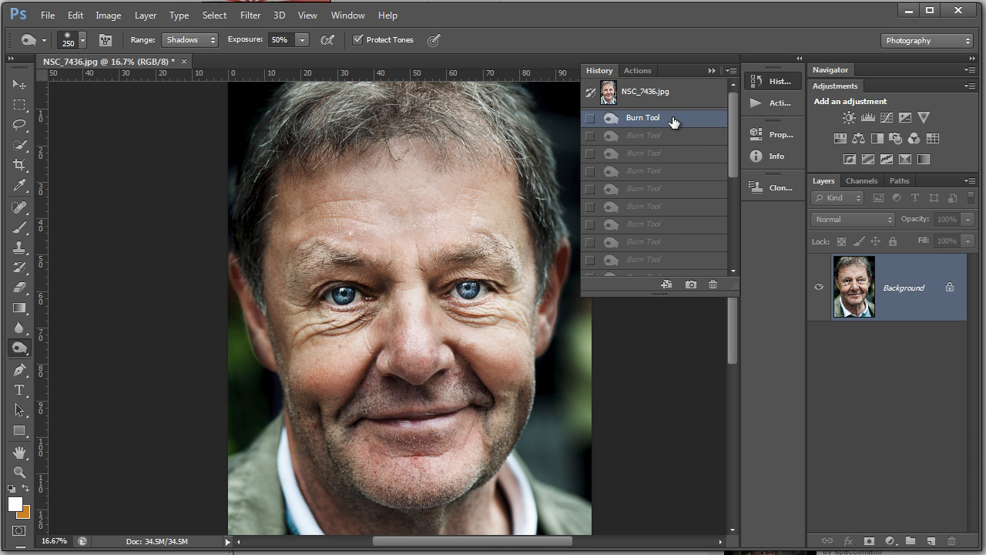
pyautogui.click(649, 242)
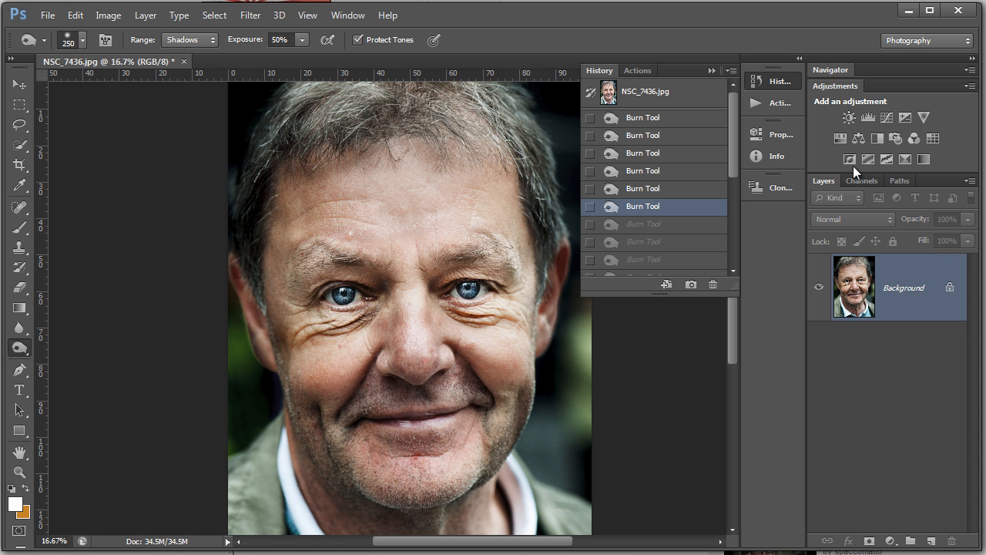
# Add a Hue/Saturation adjustment layer over the portrait and set its saturation to -38
pyautogui.click(838, 139)
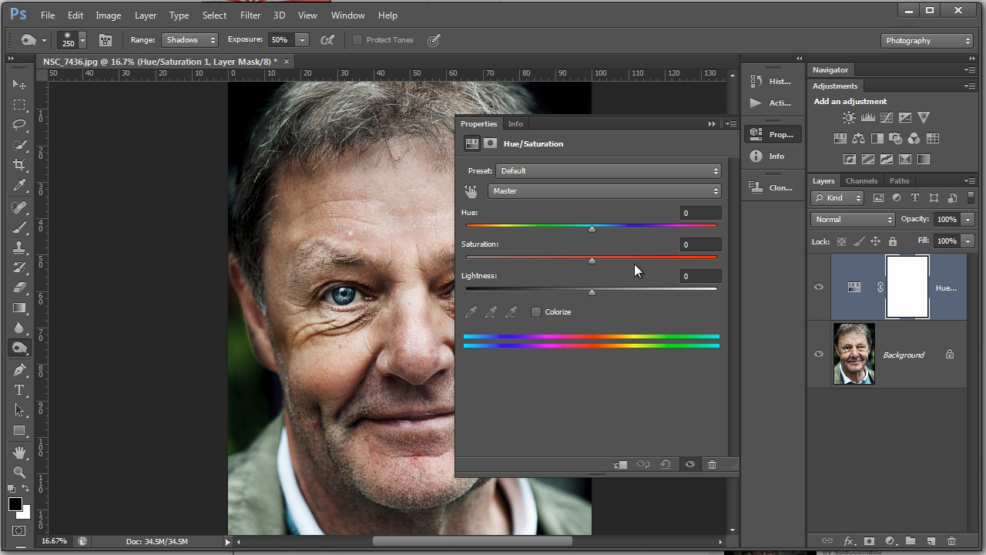
pyautogui.moveTo(596, 259); pyautogui.dragTo(543, 260)
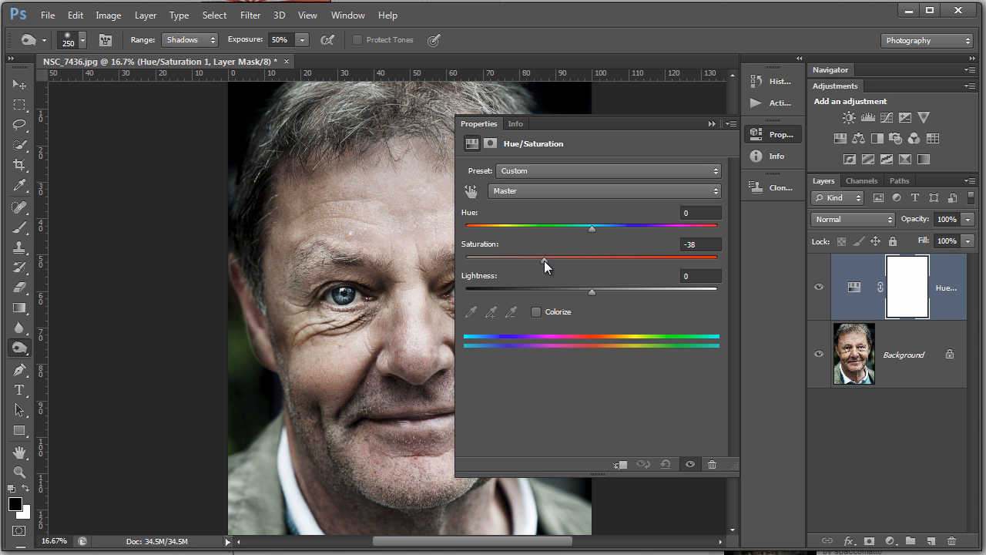
pyautogui.click(710, 123)
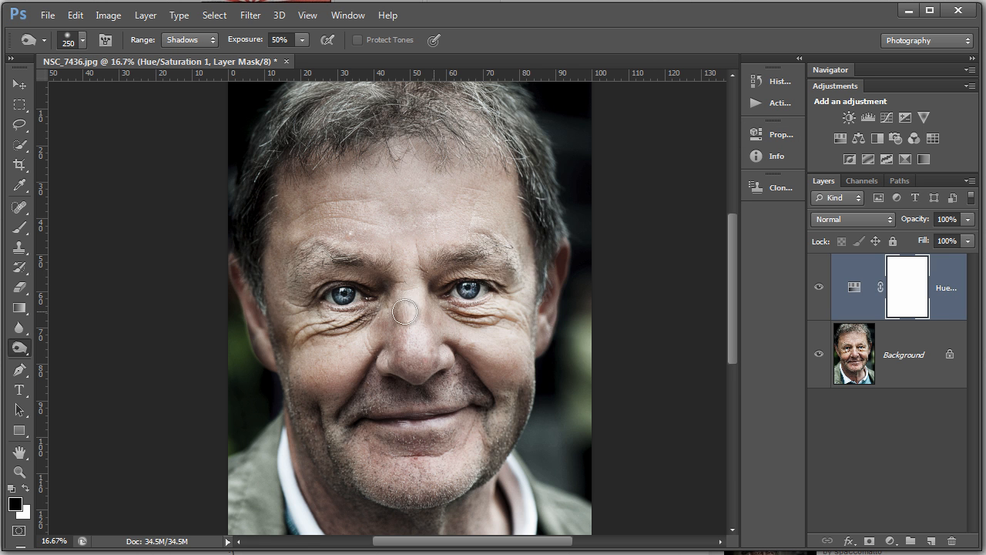
# Paint black at 30% brush opacity on the Hue/Saturation mask over both irises, and flatten the layers into the background
pyautogui.click(19, 227)
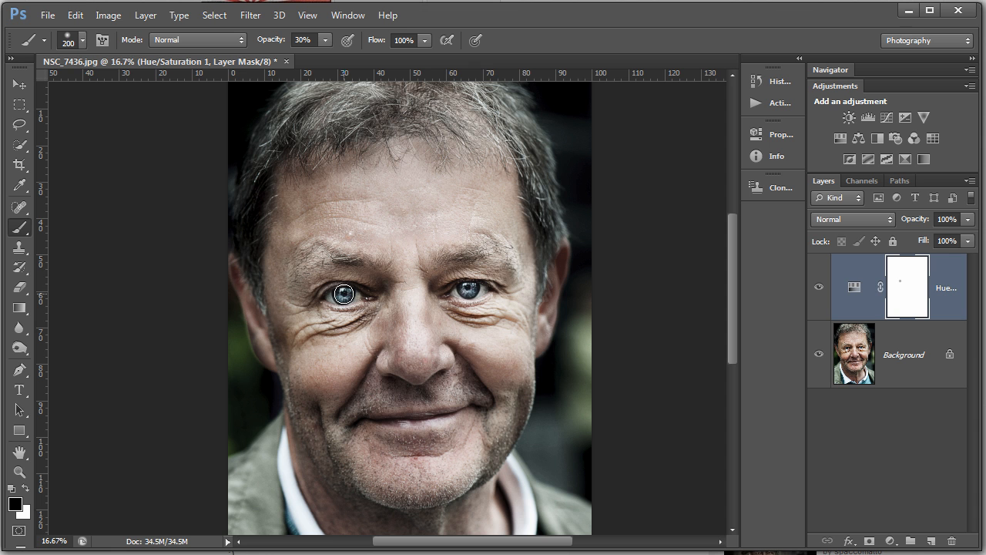
pyautogui.click(468, 291)
pyautogui.press('Delete')
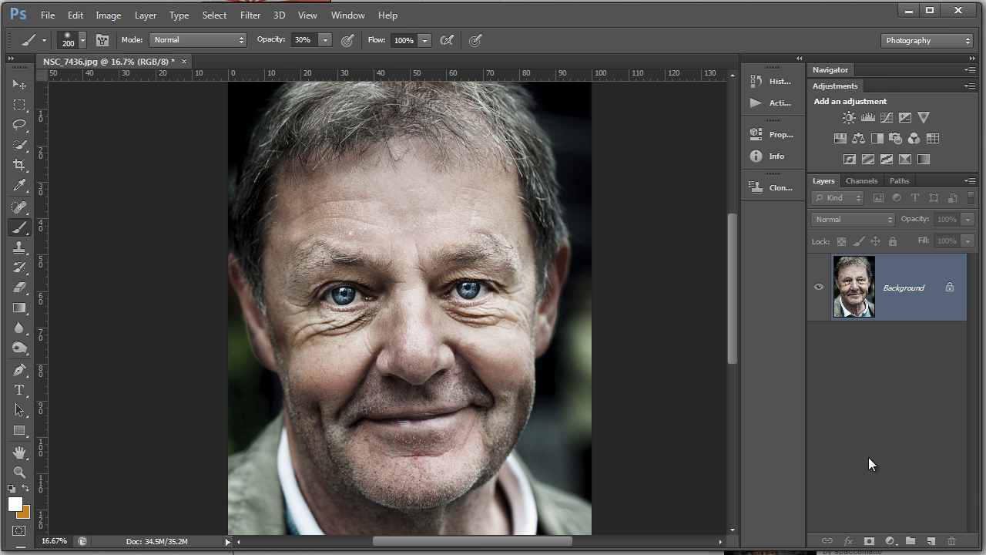